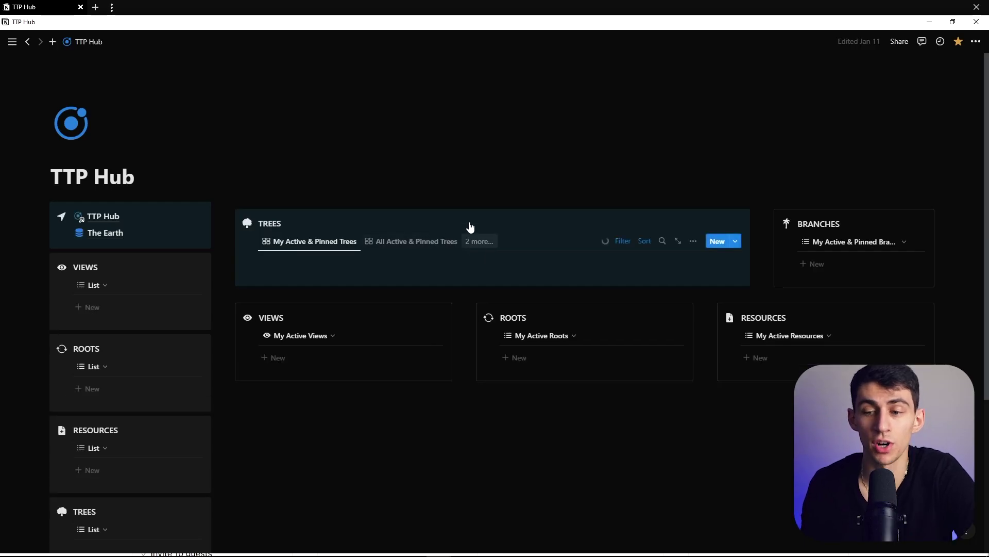
# Step: Open the Actions page from the Notion dashboard's Views list
pyautogui.scroll(-1, 460, 223)
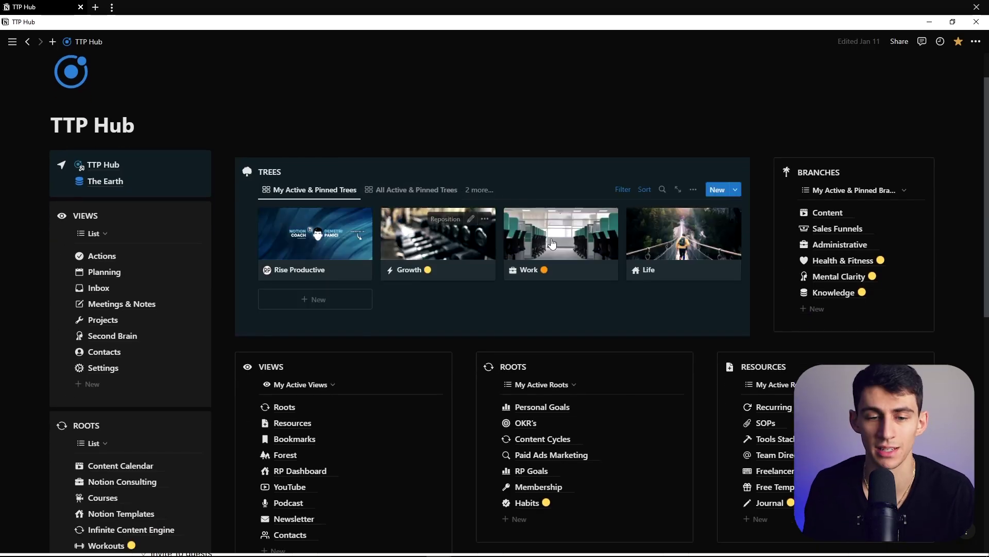
pyautogui.scroll(-1, 688, 258)
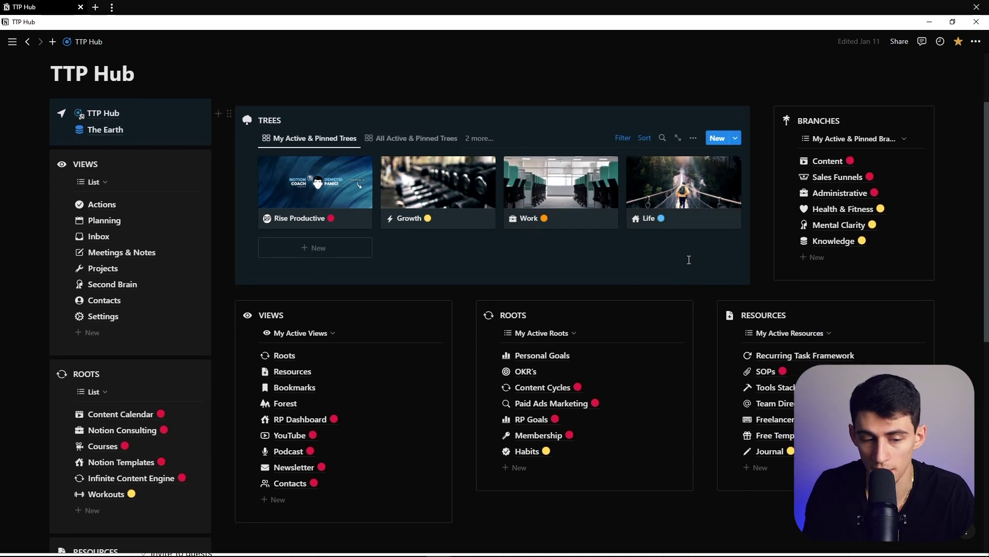
pyautogui.scroll(-1, 567, 271)
pyautogui.scroll(2, 574, 360)
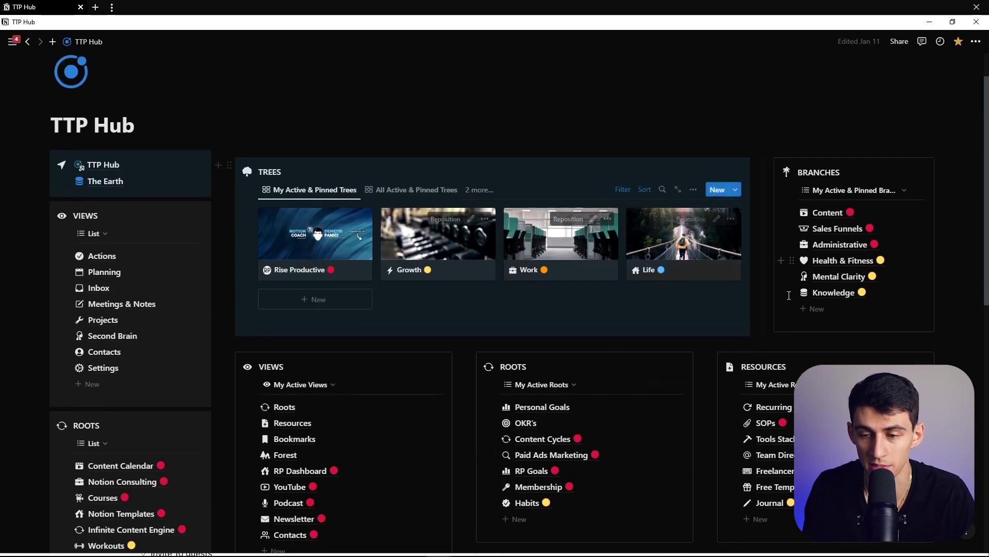
pyautogui.click(96, 258)
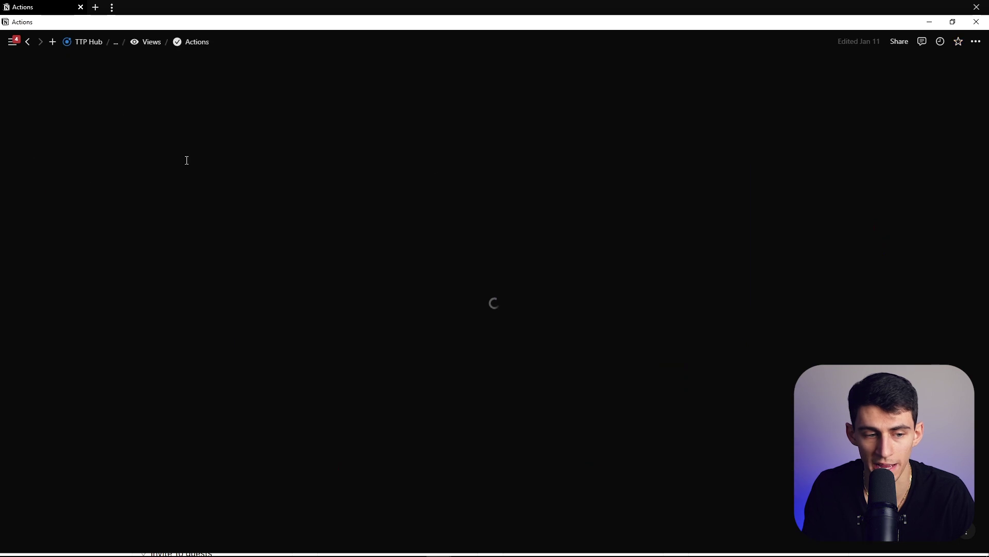
# Step: Collapse the High, Medium, Low and No Priority task groups
pyautogui.click(265, 334)
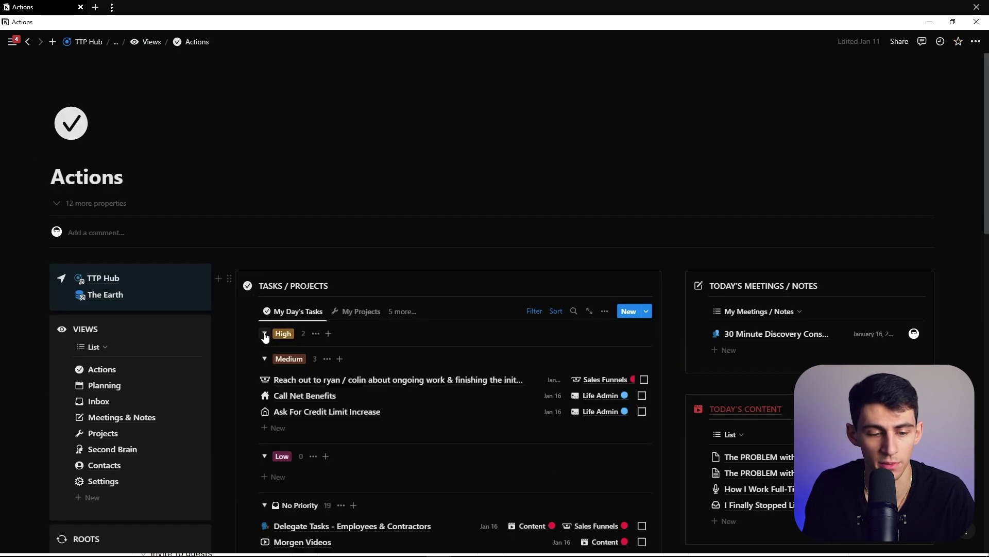
pyautogui.click(264, 358)
pyautogui.click(265, 384)
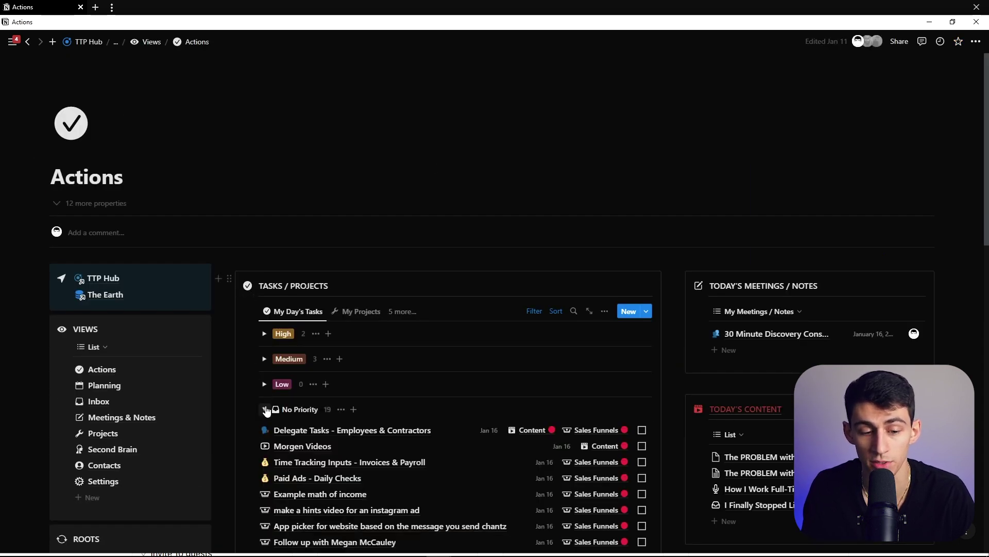
pyautogui.click(265, 409)
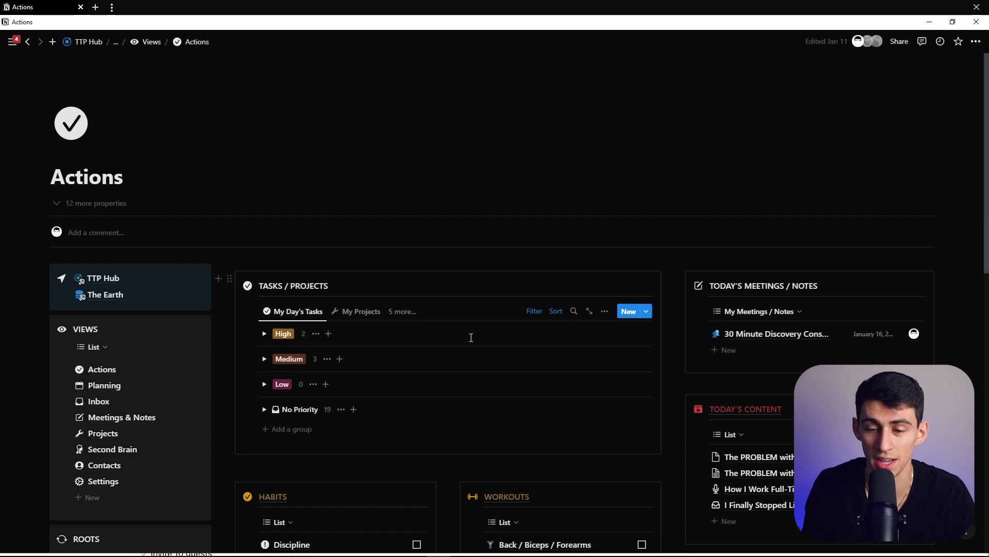
pyautogui.scroll(-2, 830, 334)
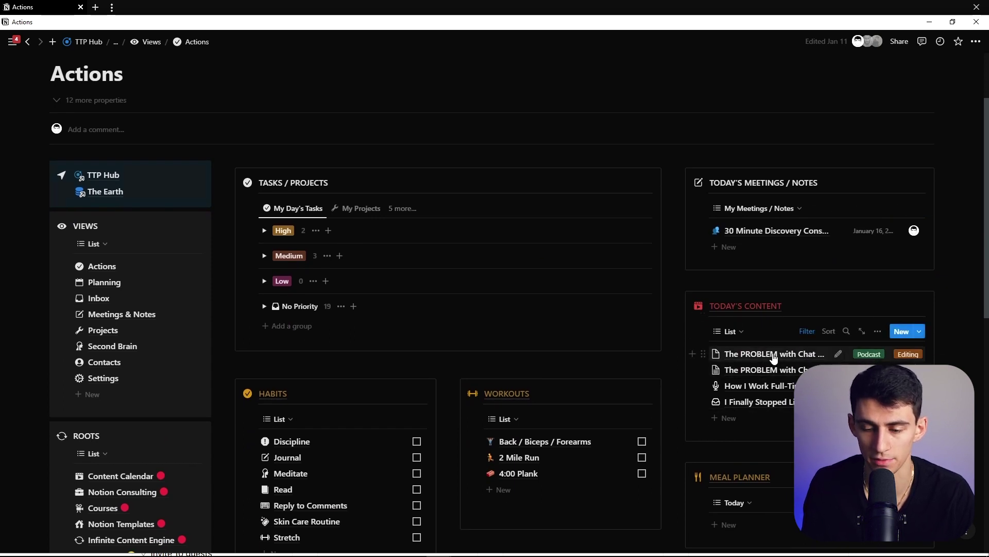
pyautogui.scroll(-1, 713, 354)
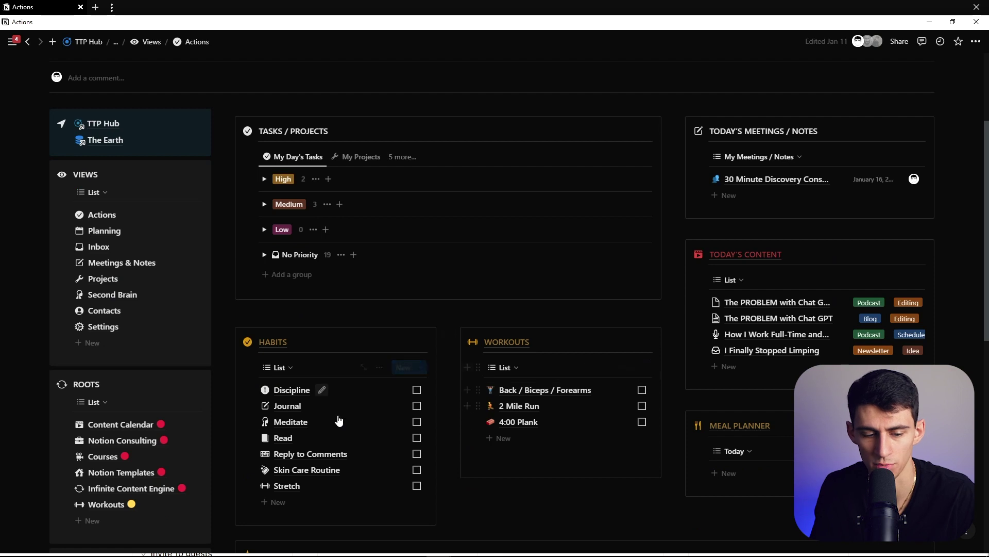
pyautogui.scroll(-1, 587, 413)
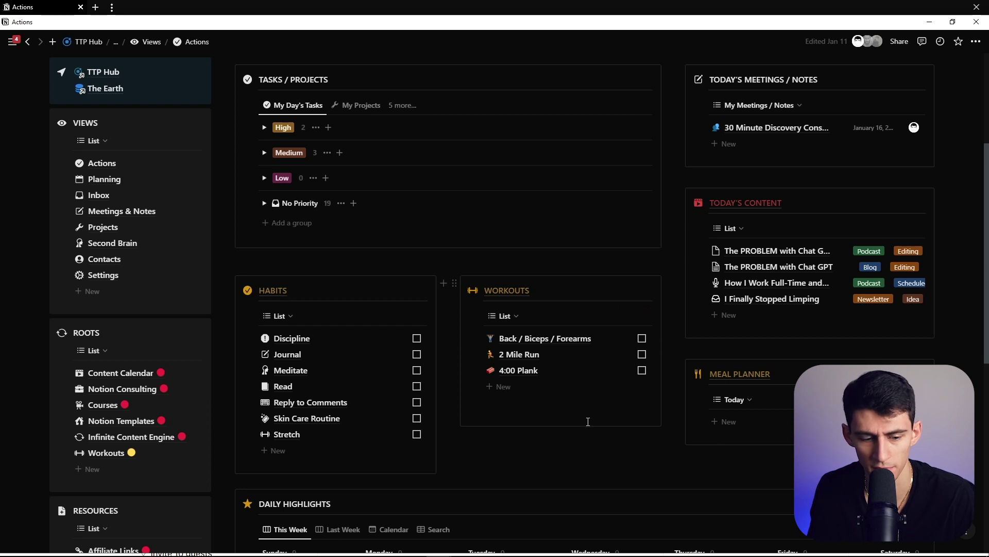
pyautogui.scroll(-3, 587, 422)
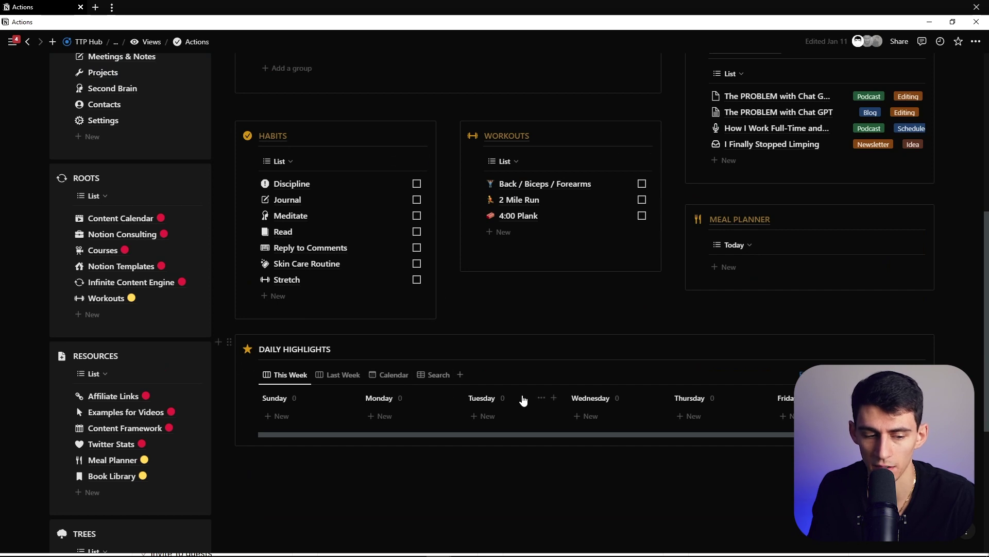
pyautogui.scroll(6, 523, 399)
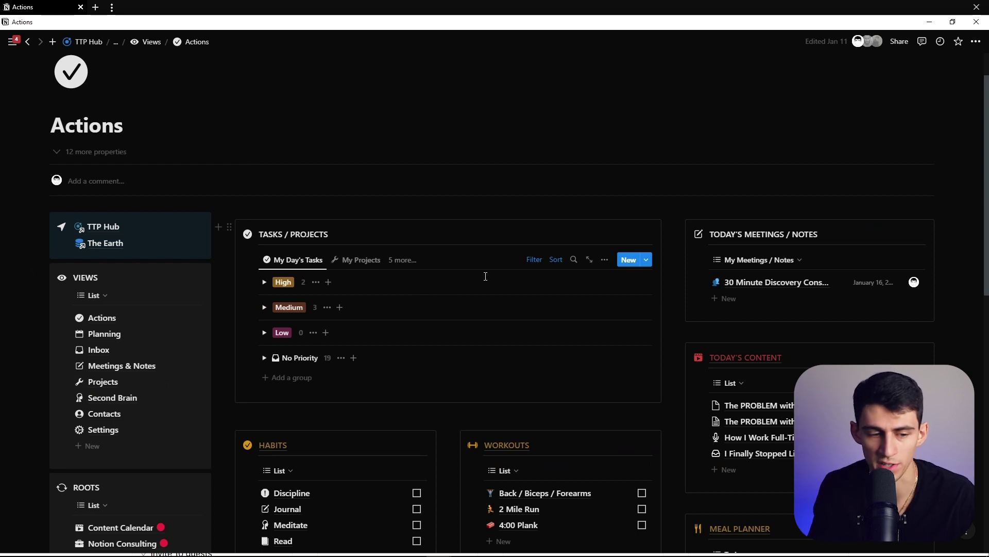
pyautogui.scroll(-1, 619, 304)
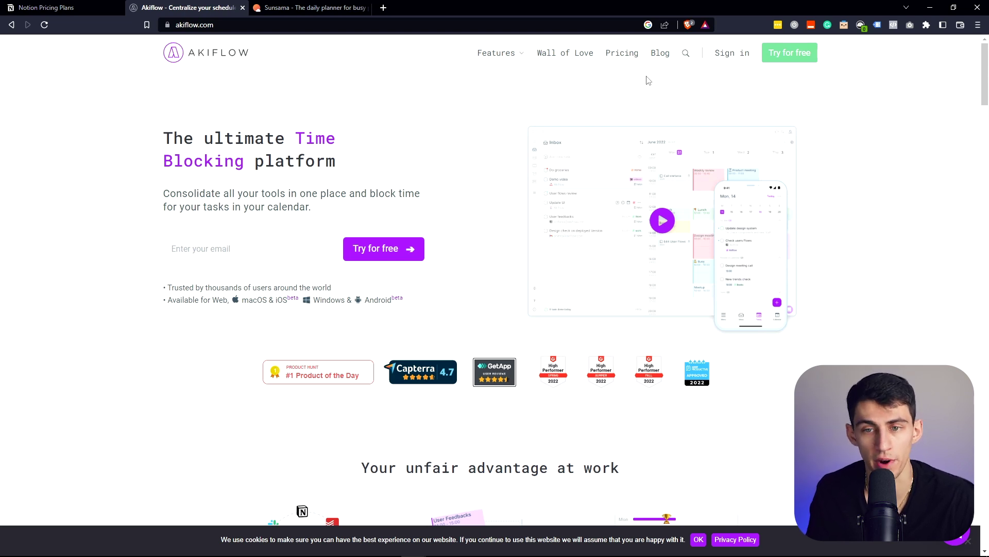
# Step: Compare Akiflow's Premium plan at $15 monthly versus $12.50 yearly, then view the Wall of Love
pyautogui.click(621, 54)
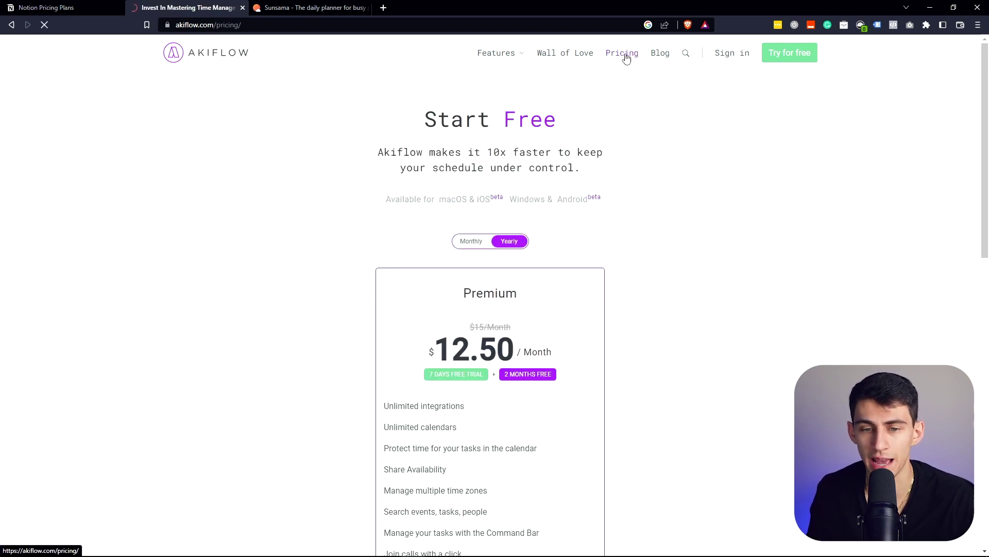
pyautogui.scroll(-1, 635, 149)
pyautogui.scroll(-1, 633, 162)
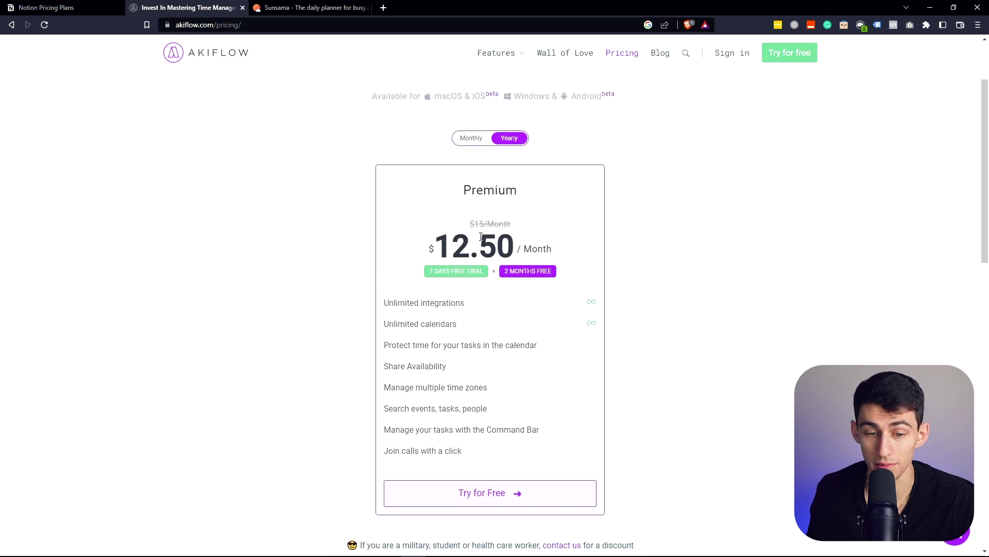
pyautogui.scroll(-1, 477, 170)
pyautogui.click(471, 93)
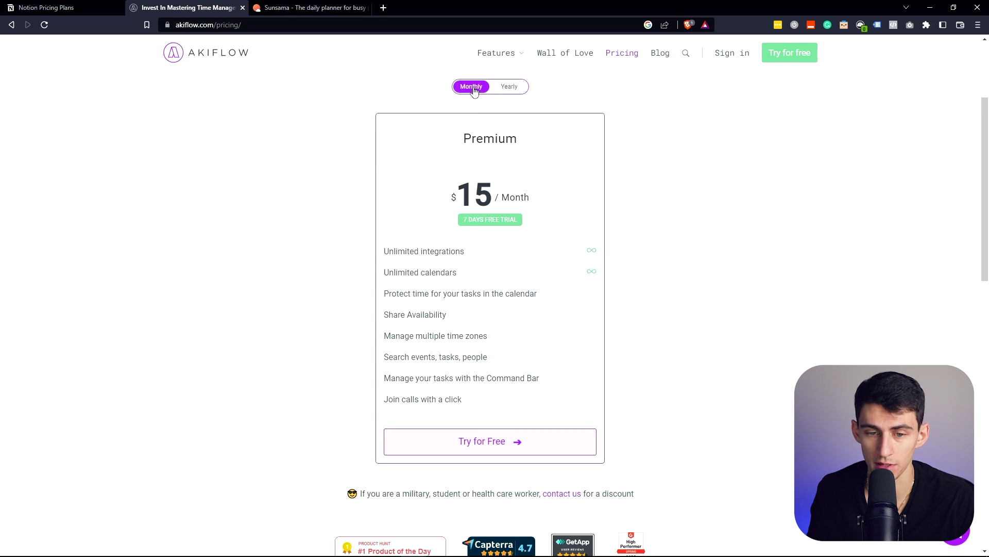
pyautogui.scroll(2, 531, 231)
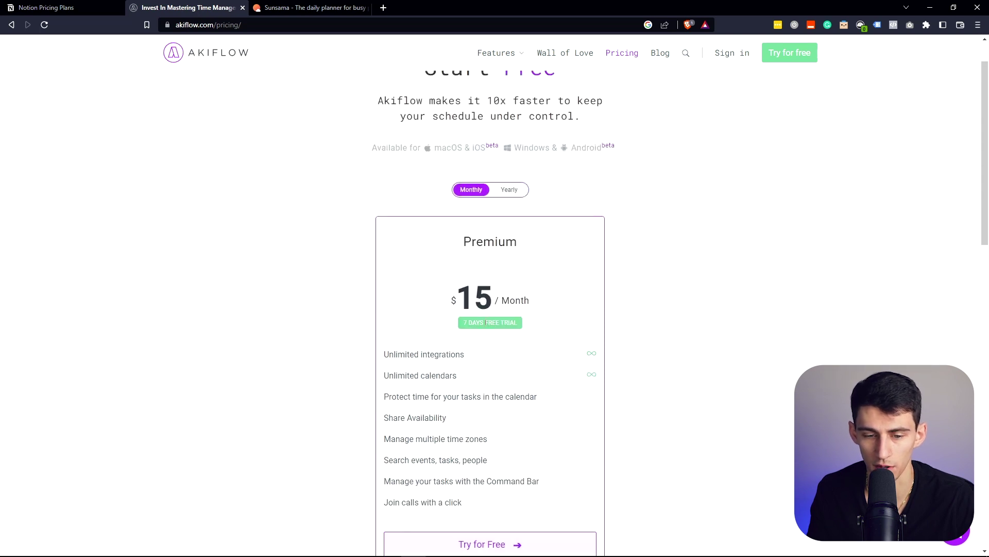
pyautogui.click(509, 189)
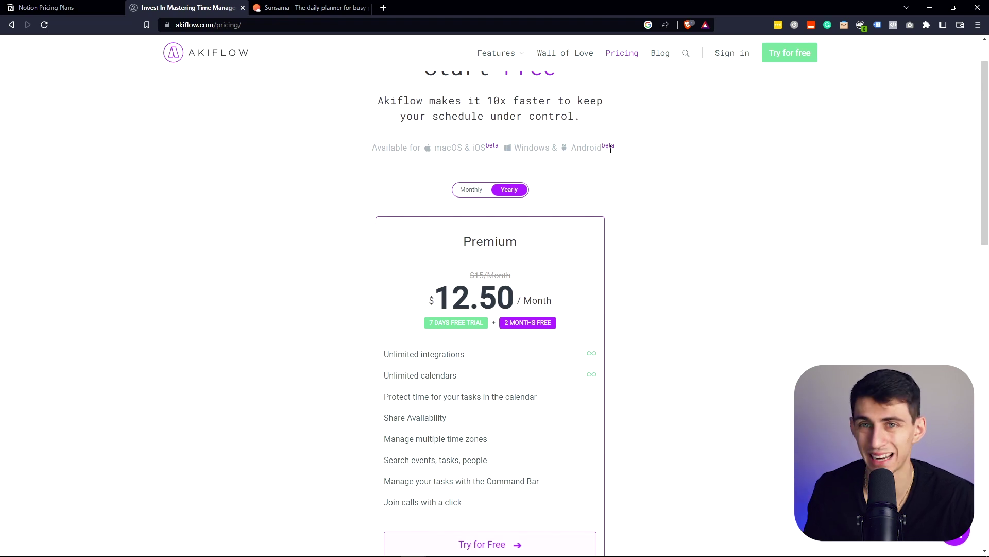
pyautogui.click(565, 53)
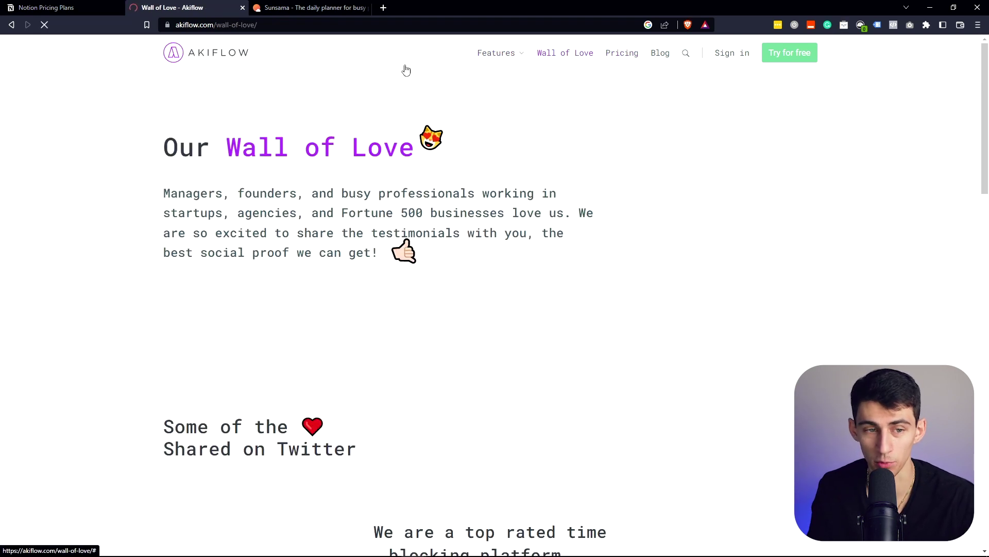
# Step: Return to the Akiflow home page, search the system for Akiflow, and browse the homepage features
pyautogui.click(218, 56)
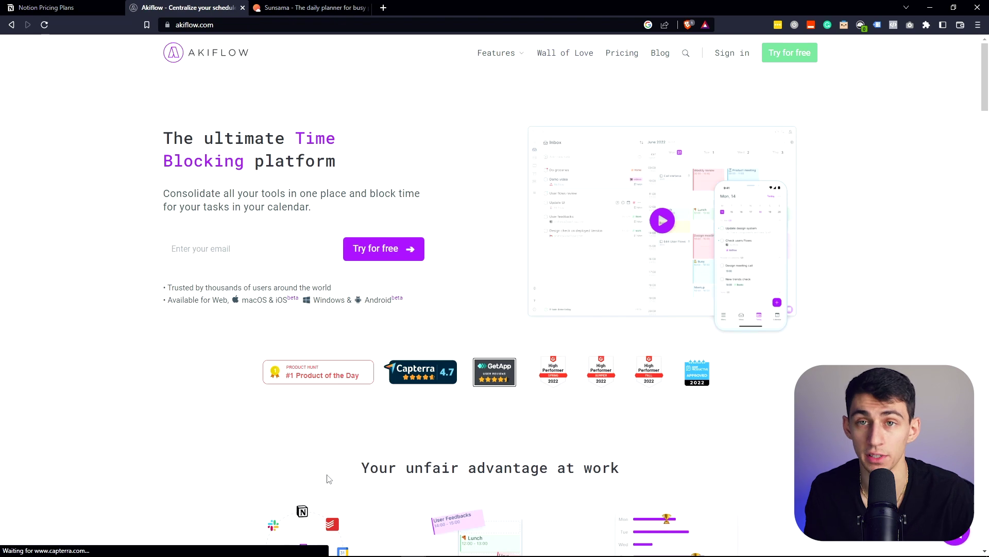
pyautogui.press('super')
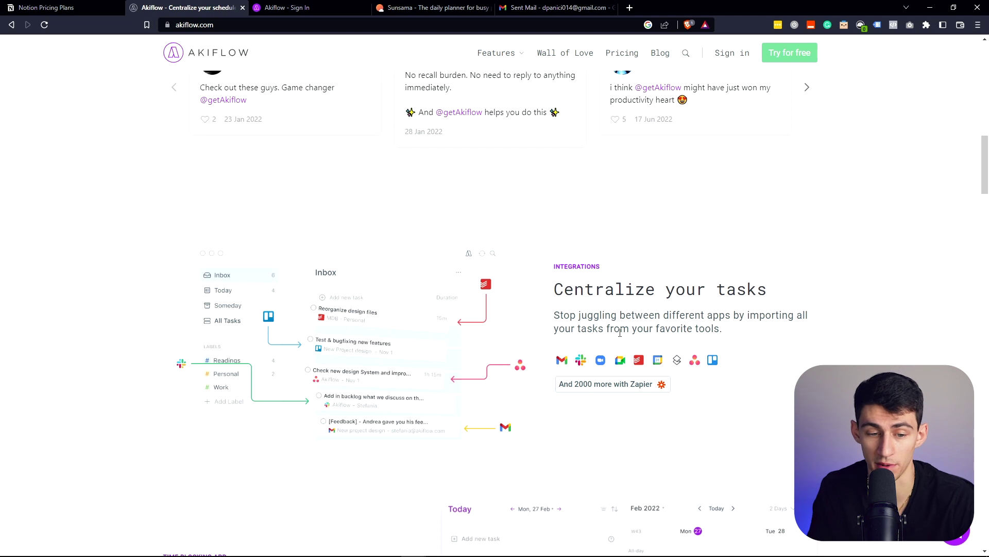
pyautogui.scroll(-1, 412, 281)
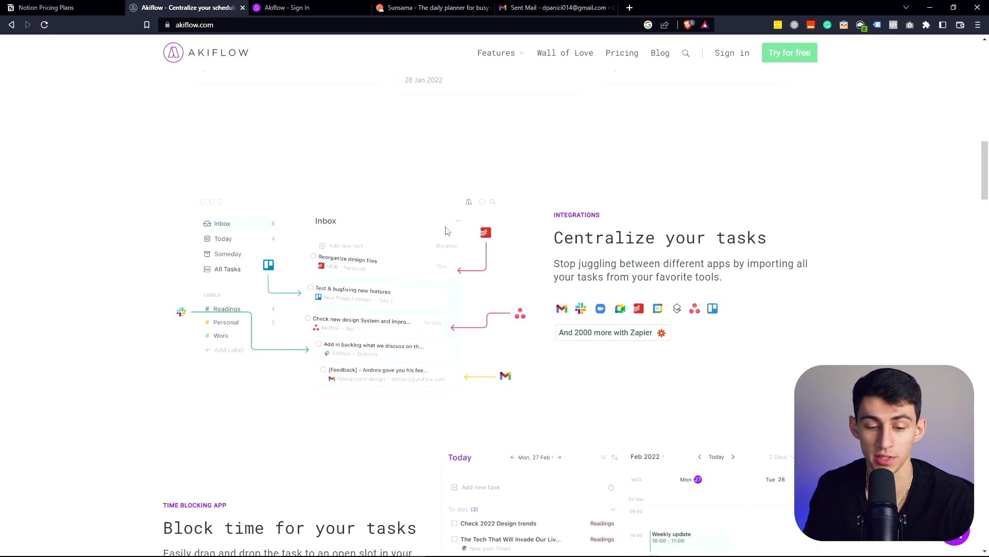
pyautogui.scroll(-5, 446, 231)
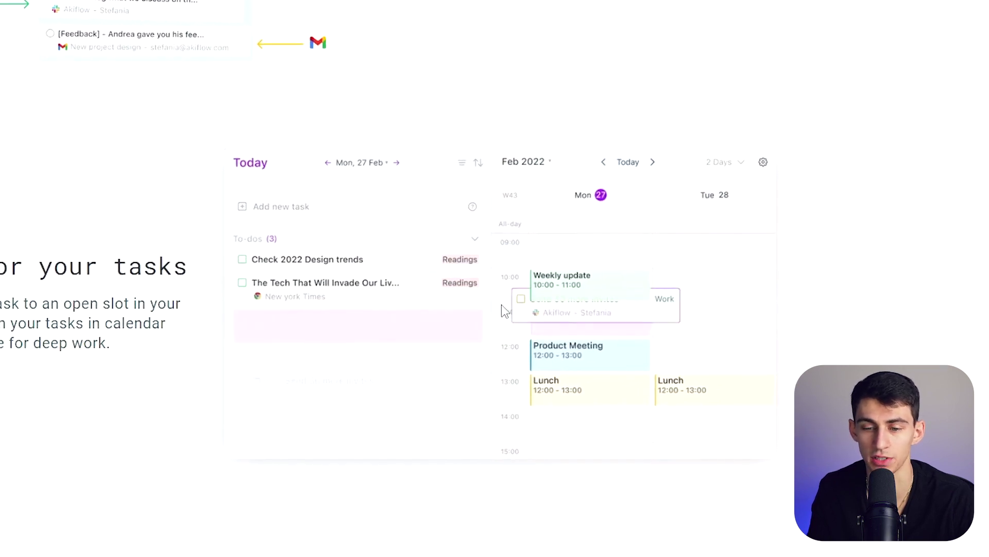
pyautogui.scroll(-5, 524, 308)
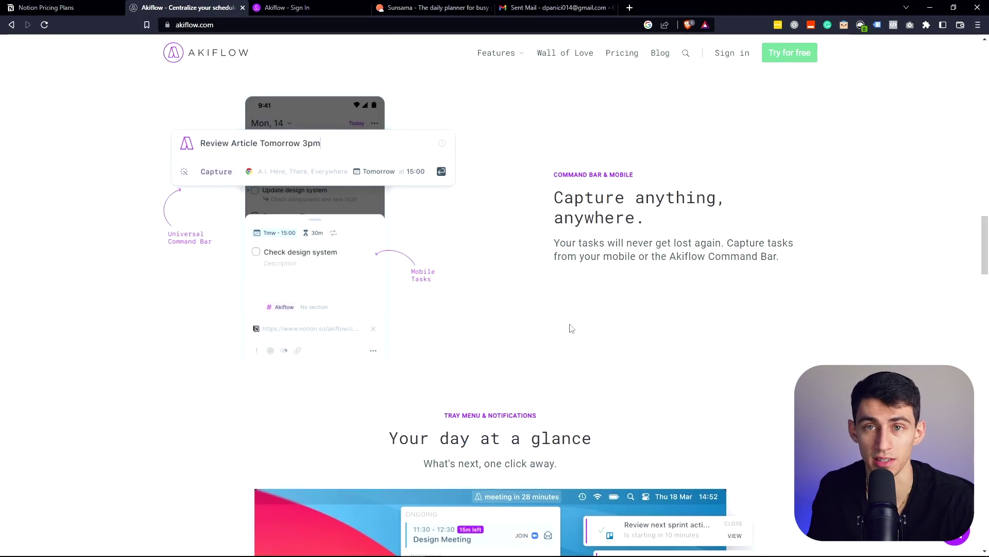
pyautogui.scroll(-4, 570, 328)
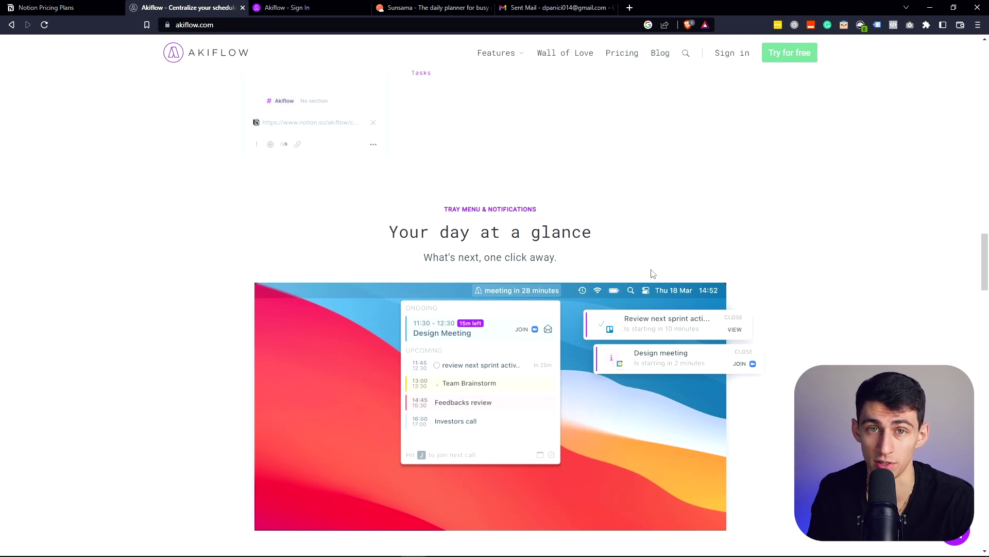
pyautogui.scroll(-1, 652, 273)
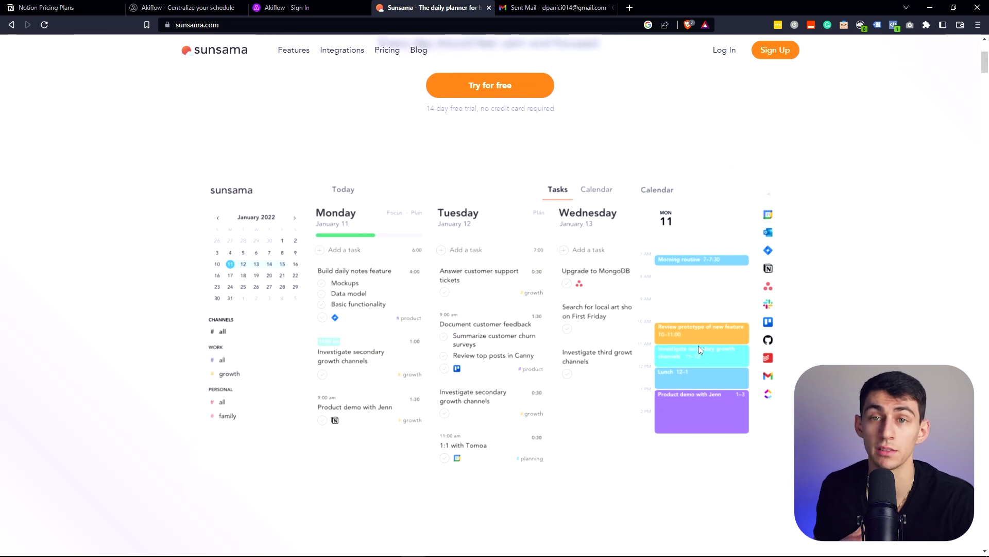
# Step: Open Sunsama's pricing and toggle monthly, then back to yearly billing at $16/month
pyautogui.scroll(4, 680, 302)
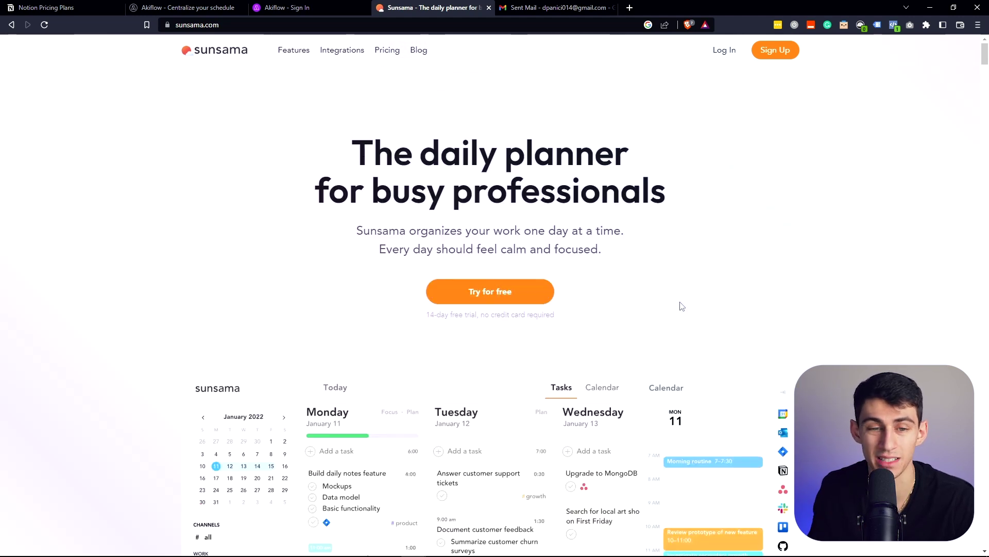
pyautogui.click(384, 49)
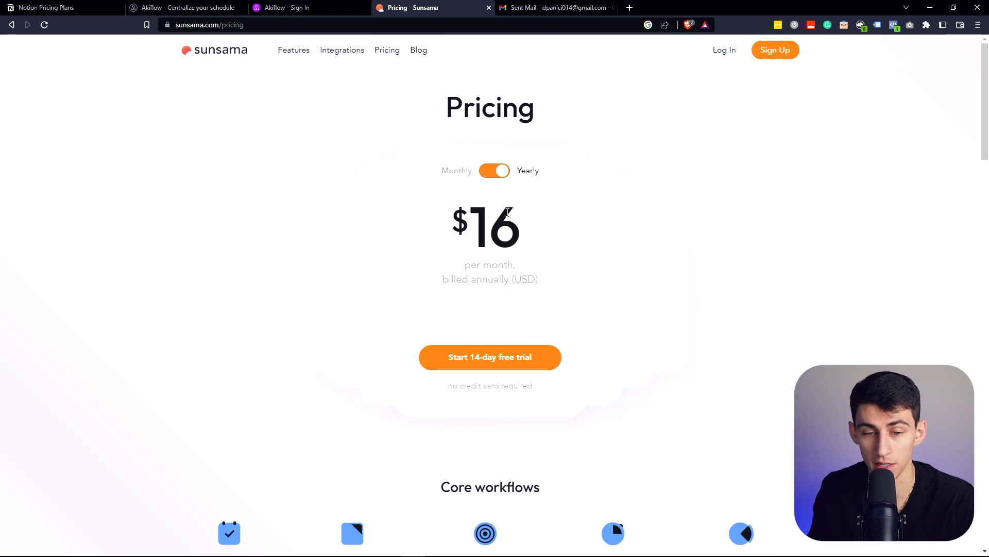
pyautogui.click(501, 176)
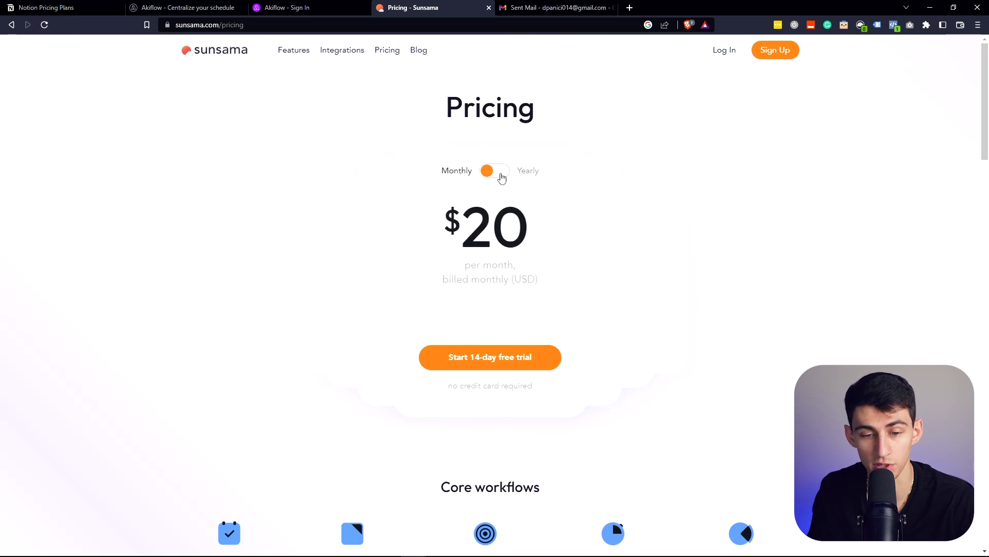
pyautogui.click(494, 170)
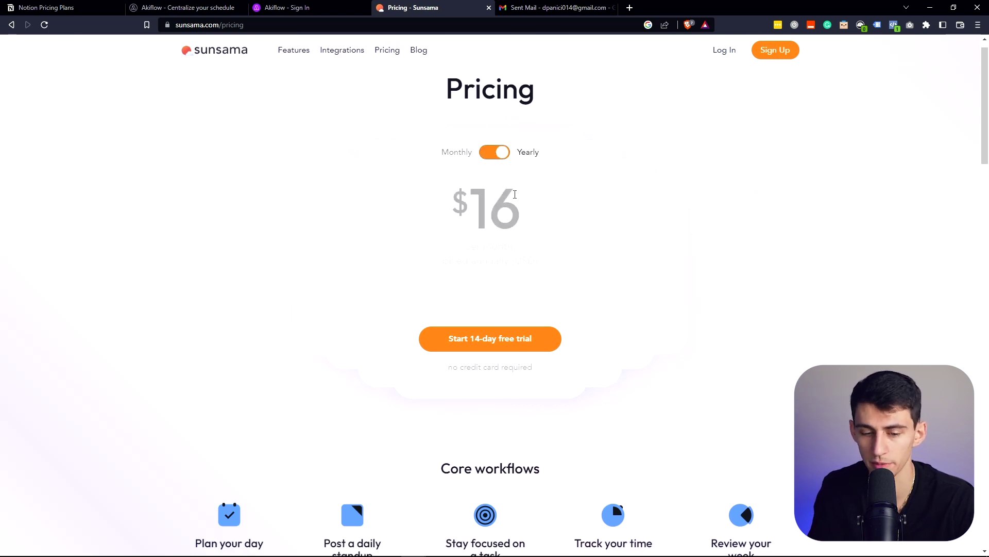
# Step: Scroll through the pricing page, return to the top, and go to the Features section
pyautogui.scroll(-8, 499, 303)
pyautogui.scroll(-3, 497, 303)
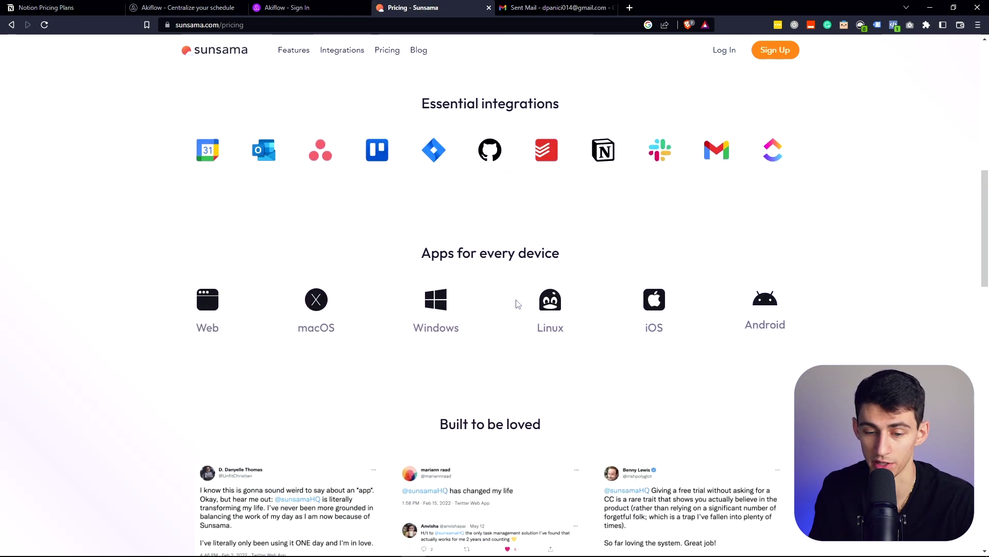
pyautogui.scroll(-2, 641, 317)
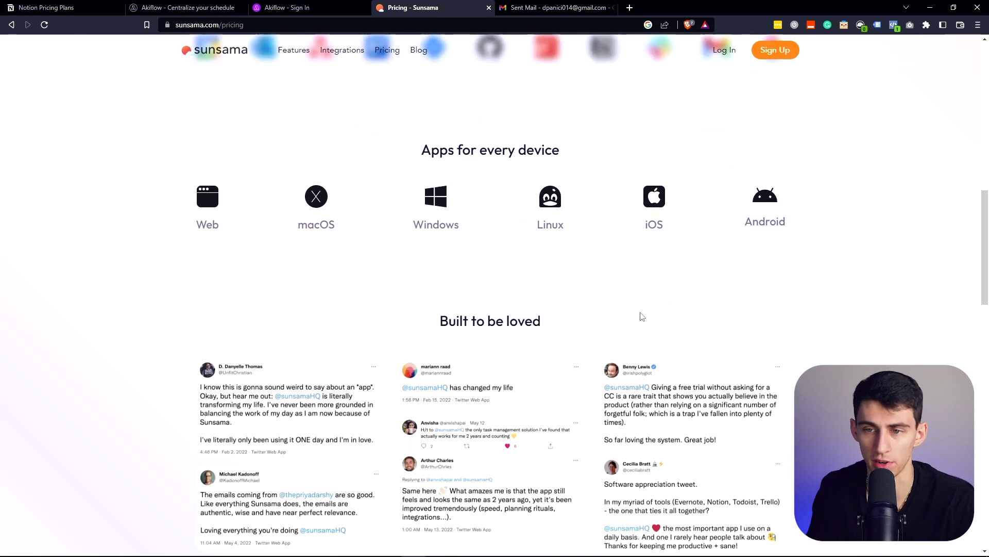
pyautogui.scroll(-4, 641, 316)
pyautogui.press('Home')
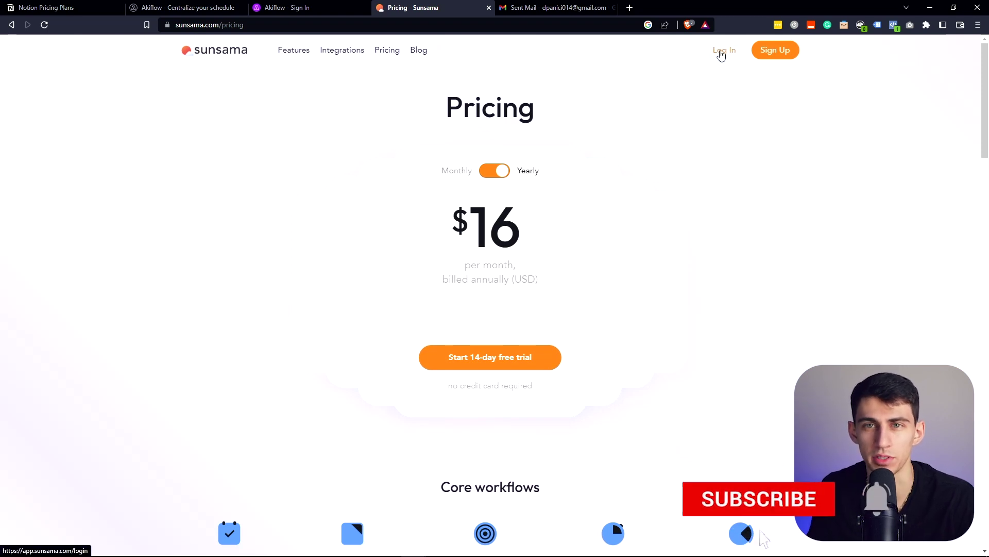
pyautogui.click(293, 50)
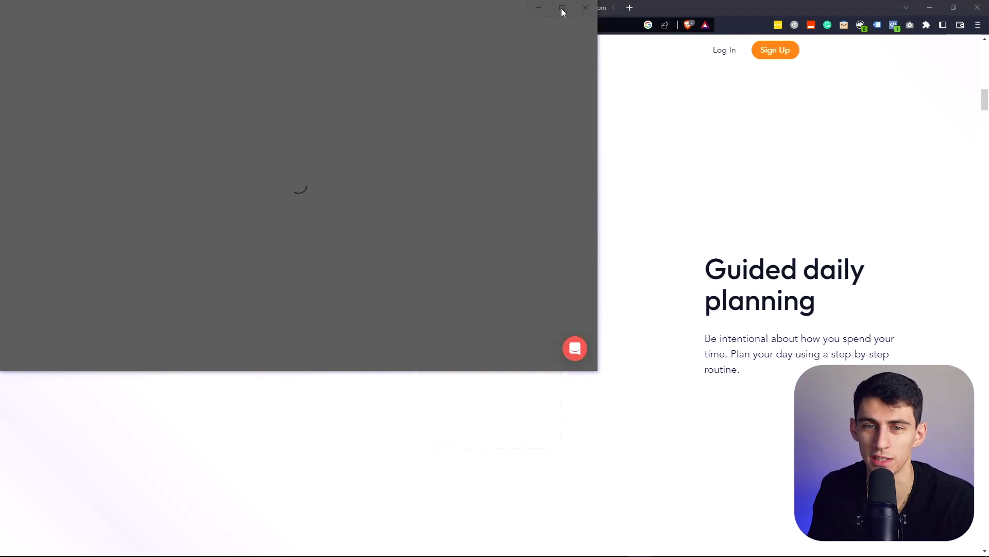
# Step: Maximize the Sunsama app, finish last Friday's review, and dismiss the Weekly planning notification
pyautogui.click(561, 8)
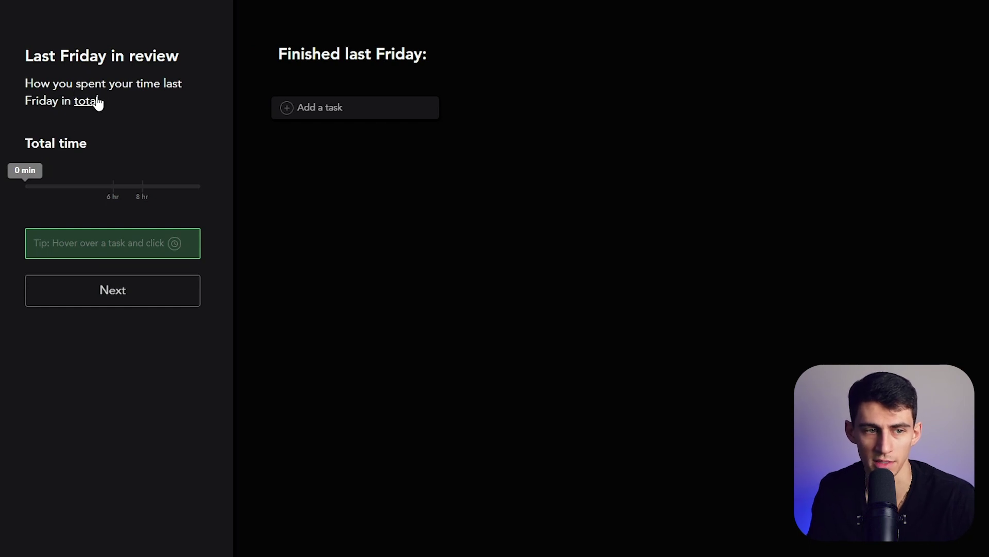
pyautogui.click(132, 293)
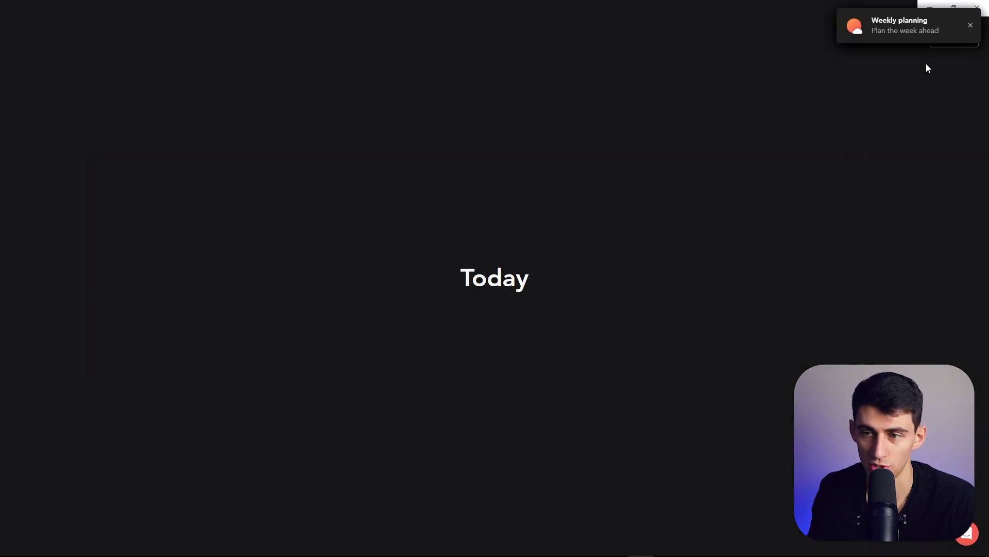
pyautogui.click(968, 28)
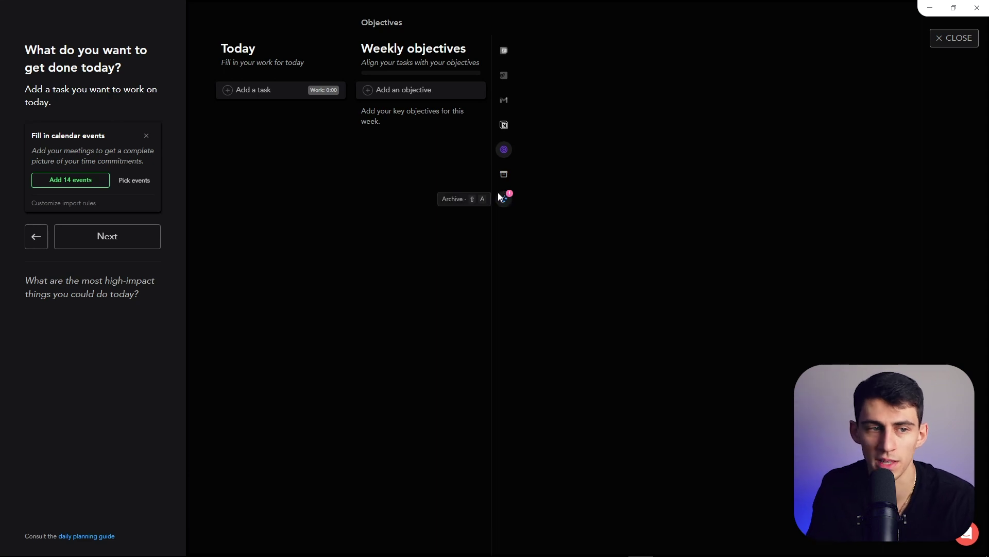
# Step: Add today's 14 calendar events as tasks and stay in planning
pyautogui.moveTo(73, 180)
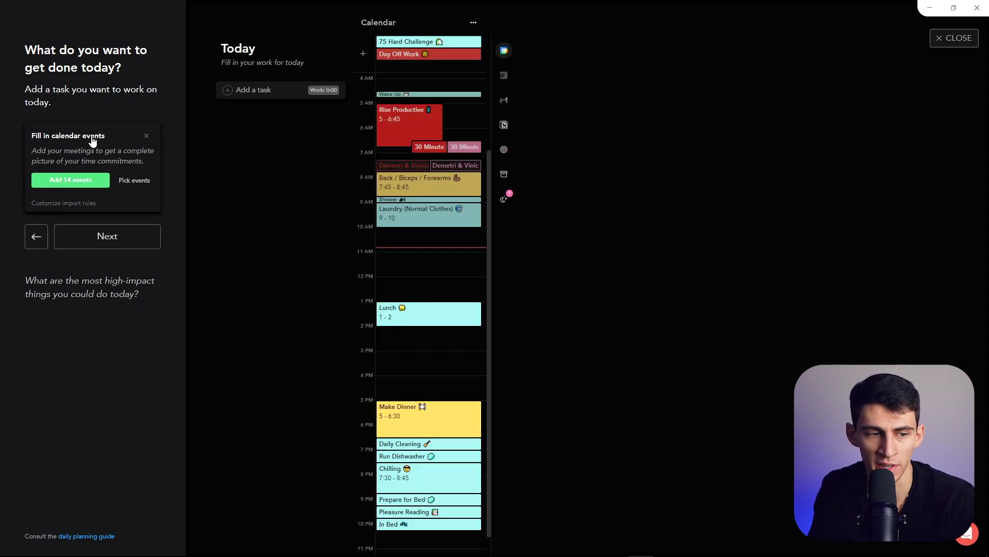
pyautogui.click(106, 180)
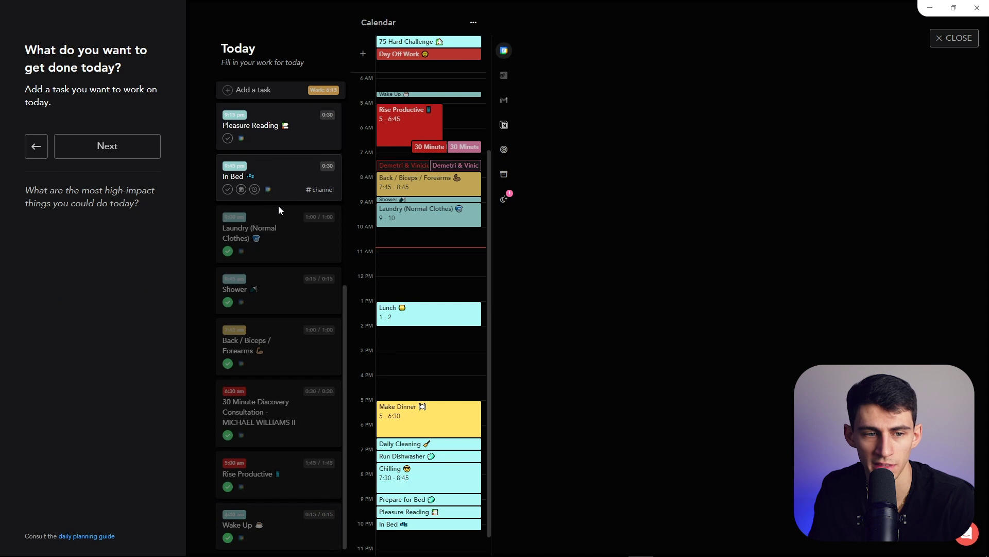
pyautogui.scroll(4, 249, 177)
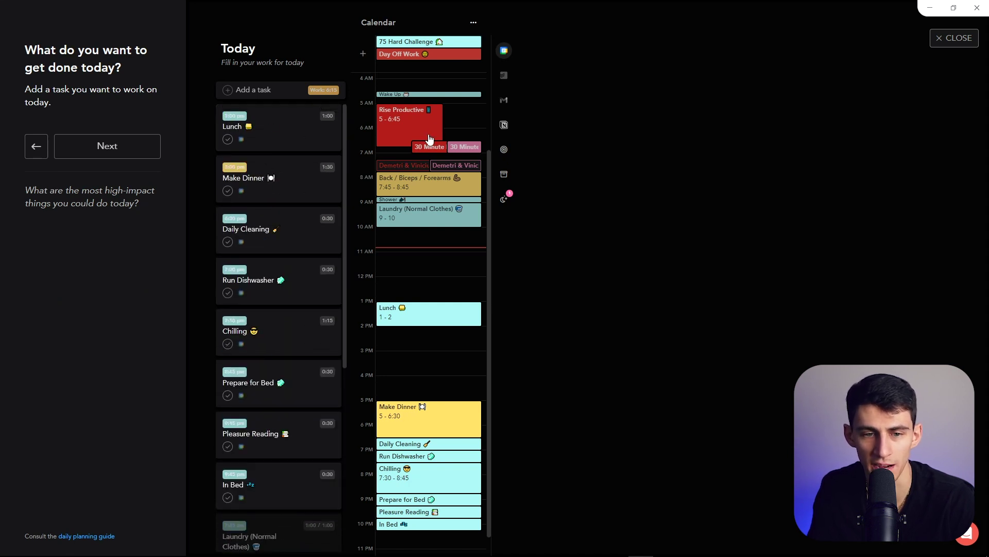
pyautogui.click(949, 39)
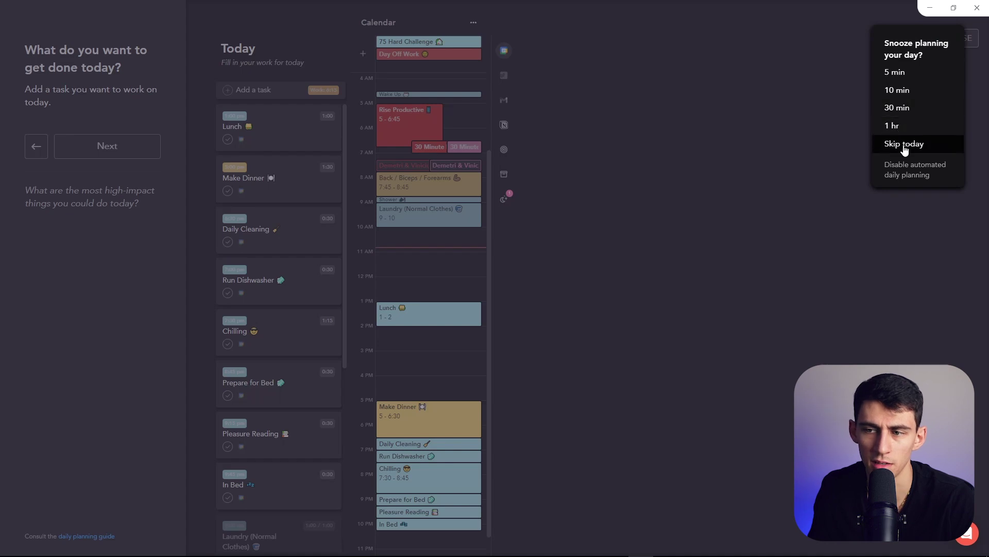
pyautogui.click(764, 112)
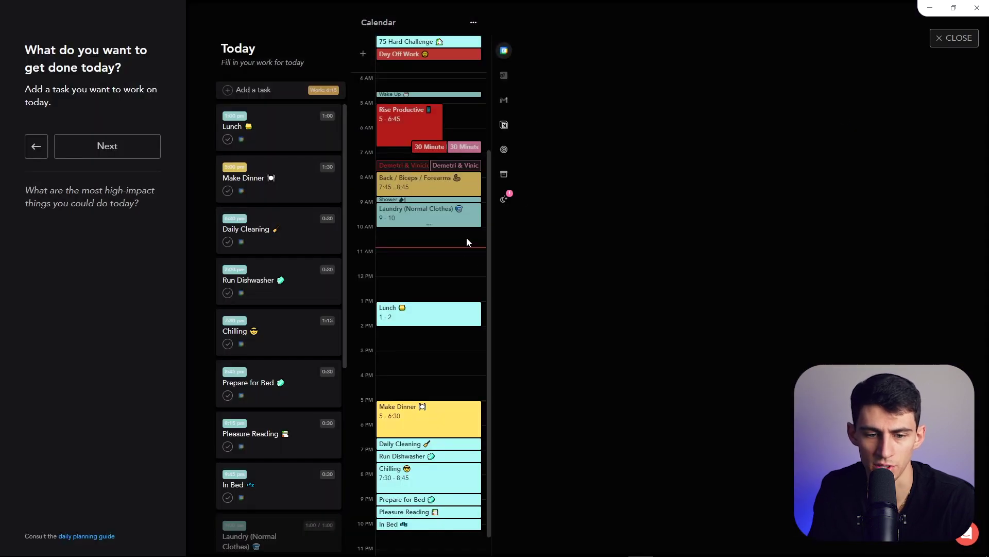
# Step: Remove Pleasure Reading, In Bed, Prepare for Bed and Chilling from today's tasks
pyautogui.scroll(-1, 467, 241)
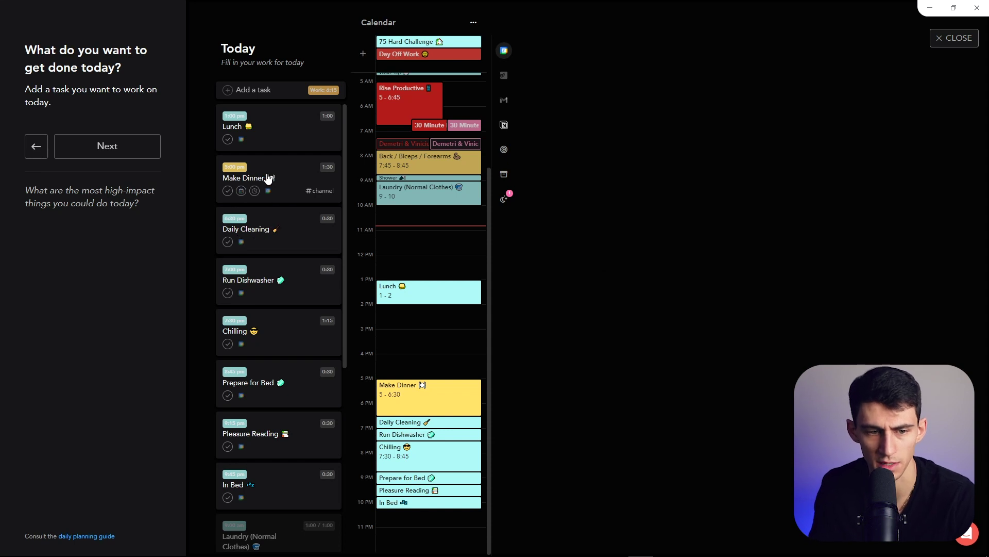
pyautogui.scroll(-1, 268, 178)
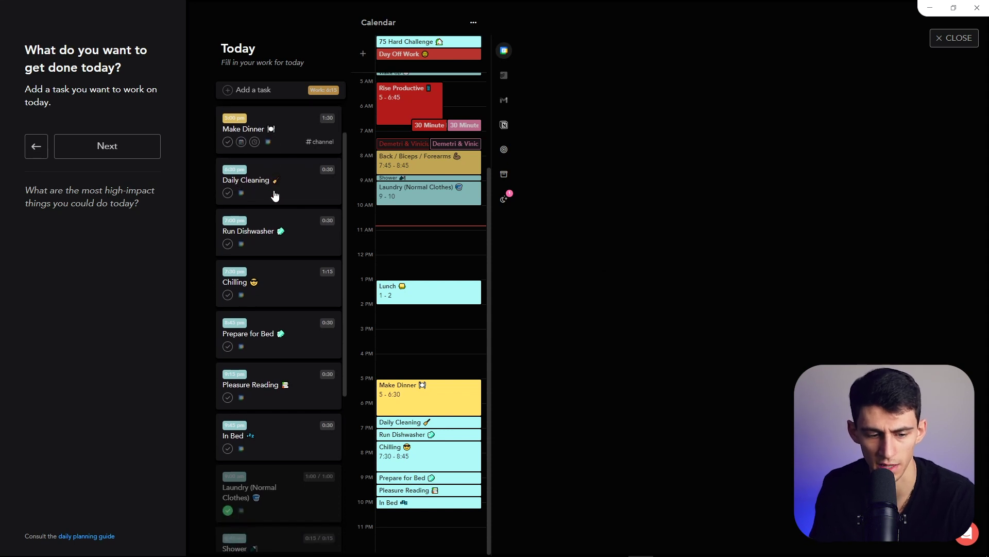
pyautogui.rightClick(294, 385)
pyautogui.click(359, 411)
pyautogui.rightClick(261, 386)
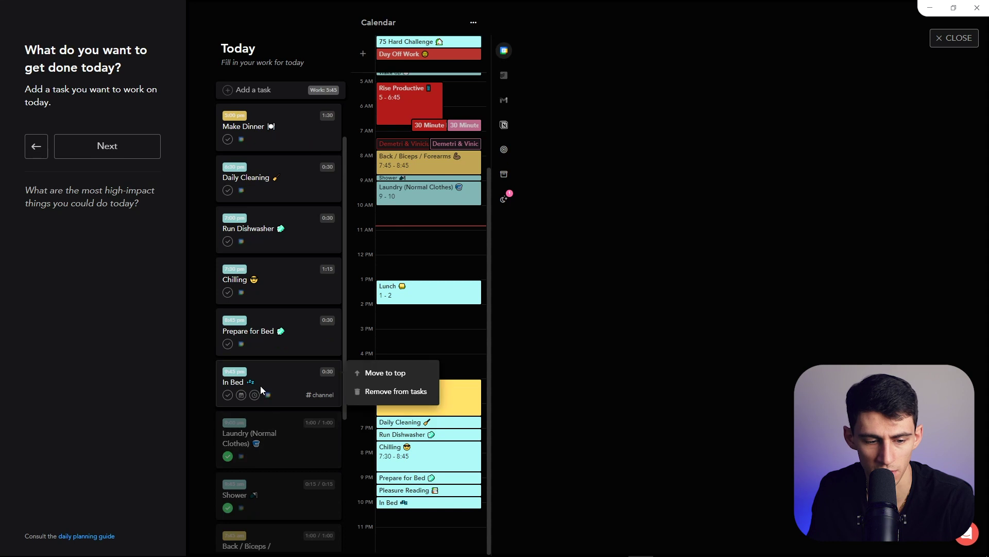
pyautogui.click(358, 391)
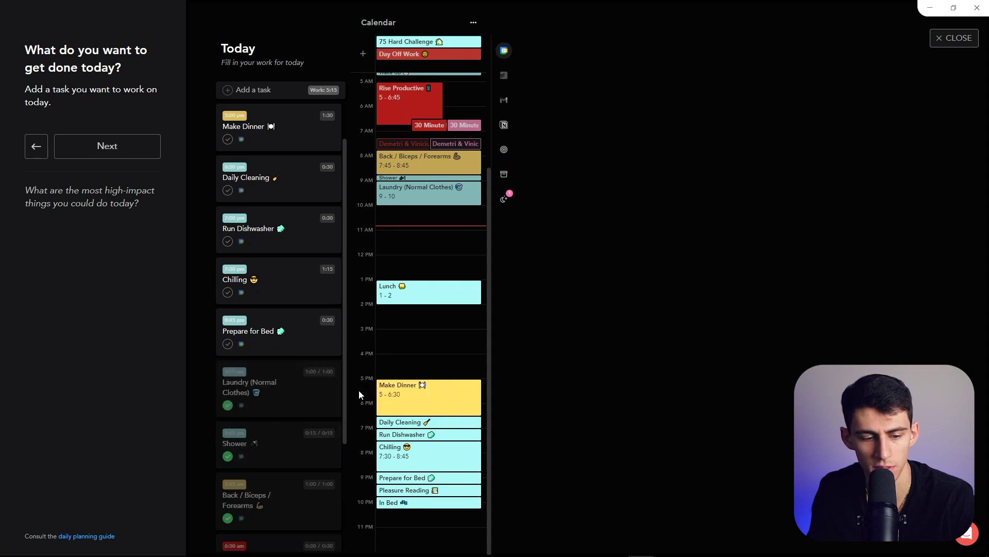
pyautogui.rightClick(298, 329)
pyautogui.click(360, 340)
pyautogui.rightClick(296, 288)
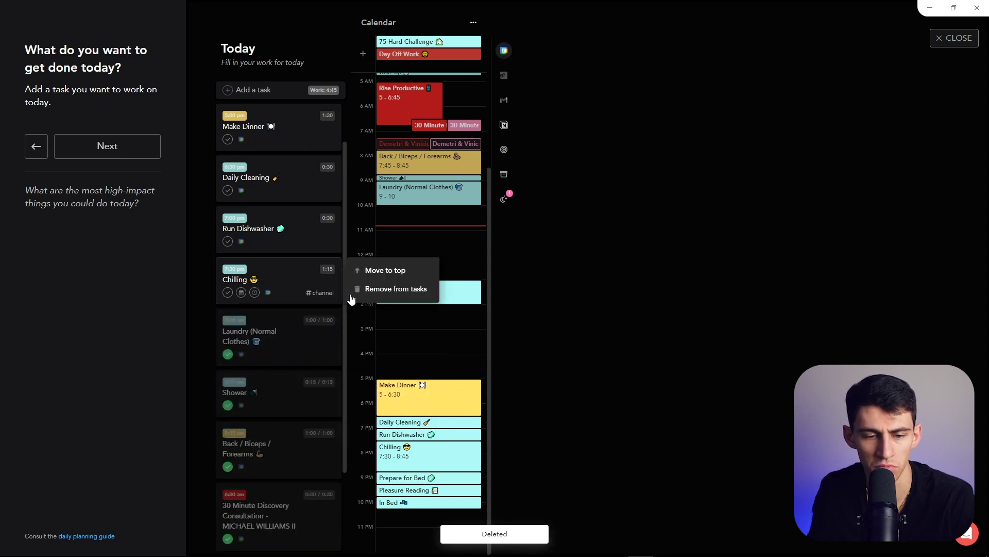
pyautogui.click(358, 289)
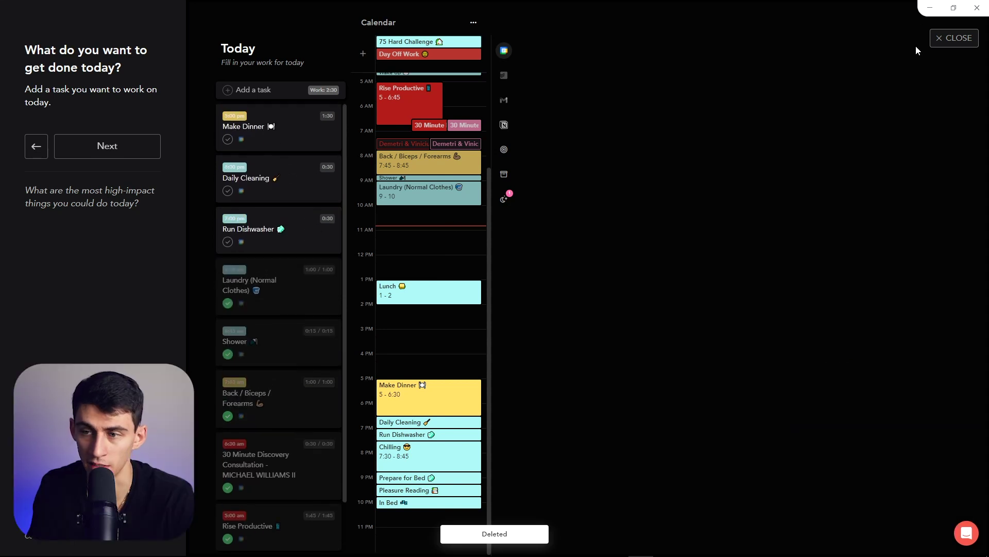
pyautogui.click(951, 38)
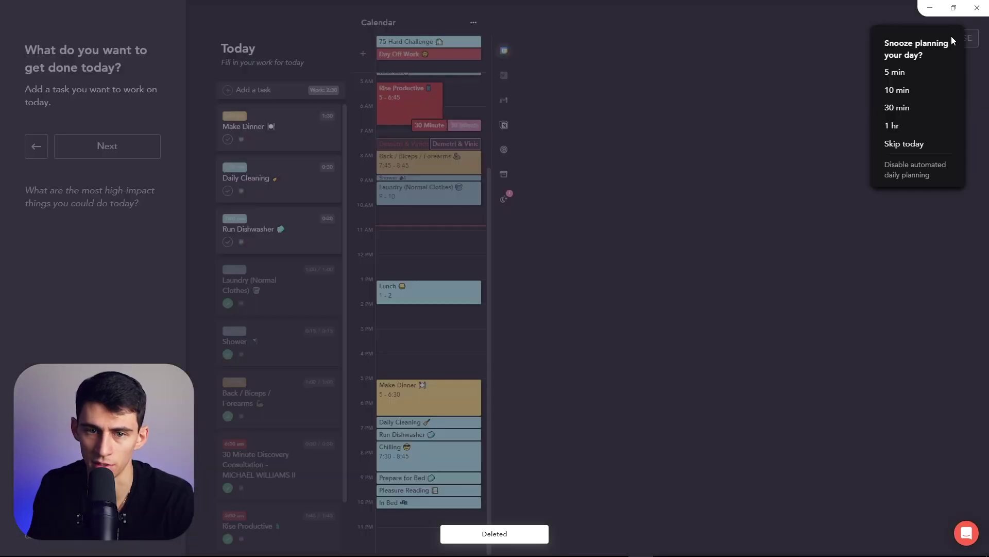
# Step: Skip today's planning and view the Lunch and Laundry event details
pyautogui.click(903, 146)
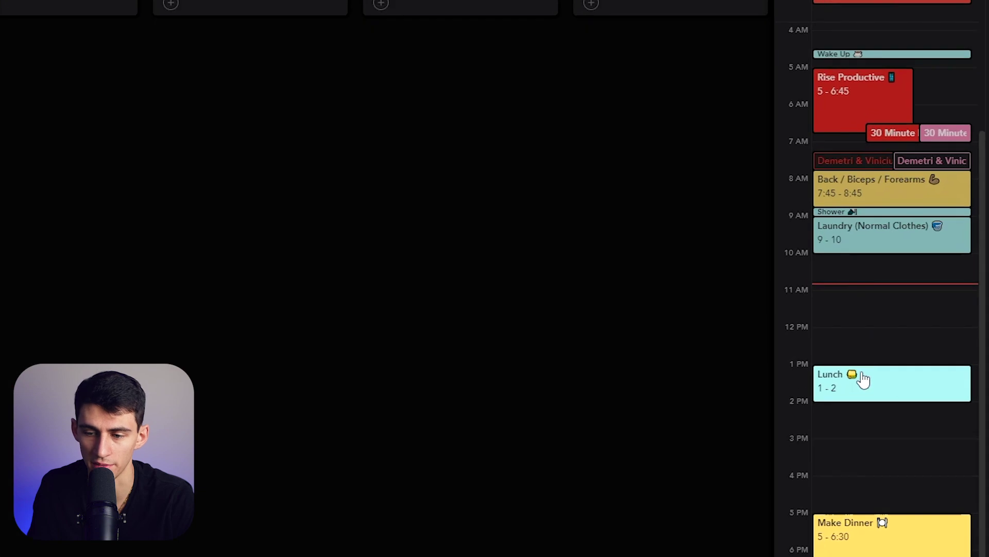
pyautogui.click(855, 390)
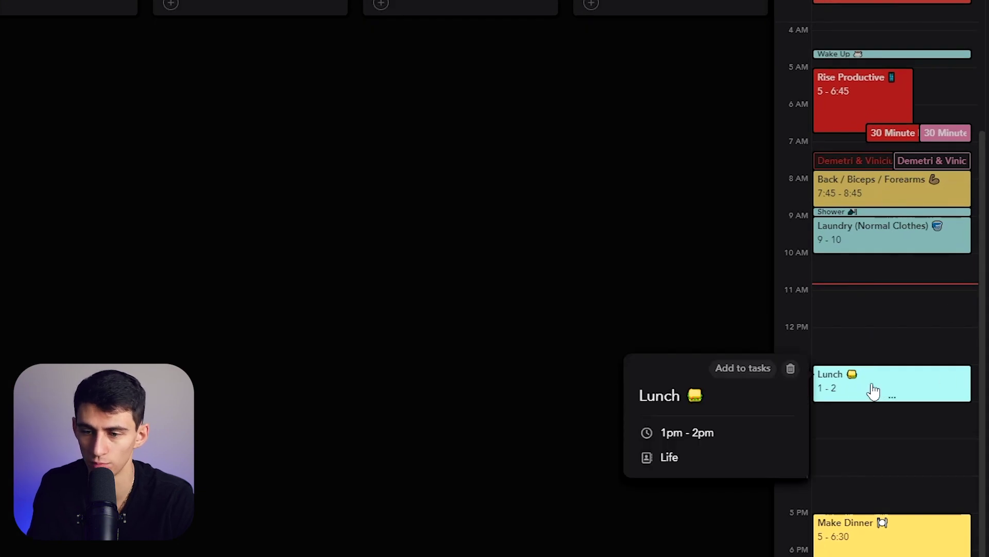
pyautogui.click(876, 235)
pyautogui.scroll(3, 855, 232)
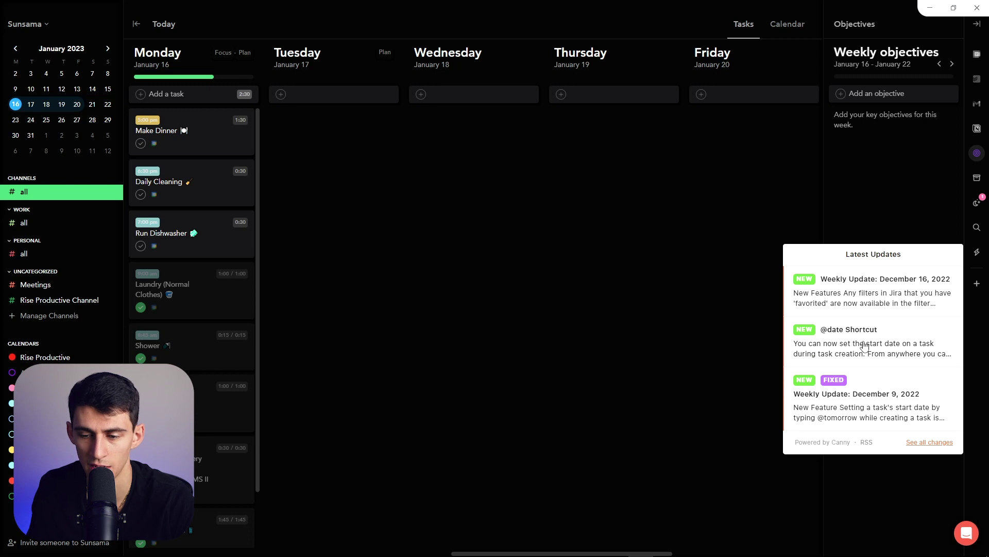
# Step: Show the sidebar's integrations list and open the Outlook integration panel
pyautogui.click(977, 283)
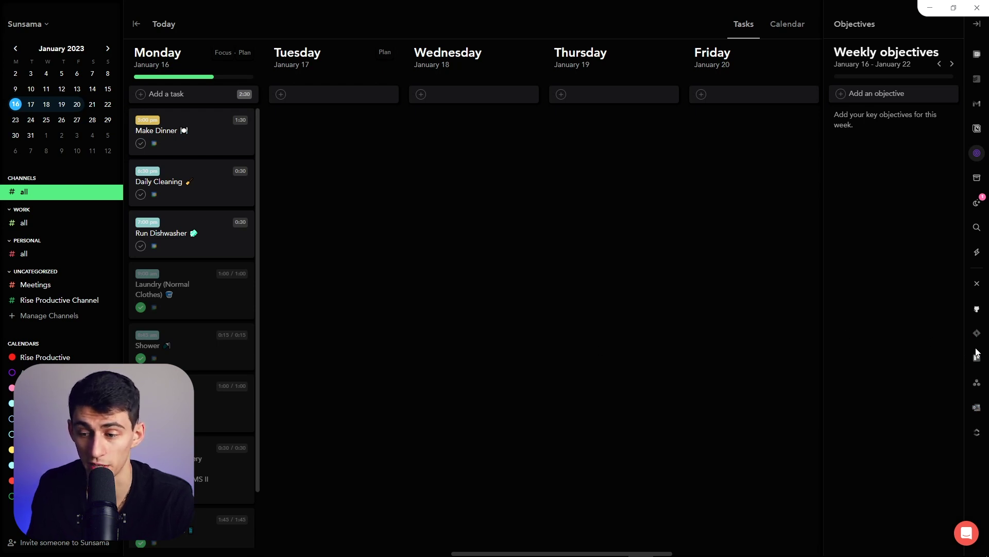
pyautogui.click(976, 408)
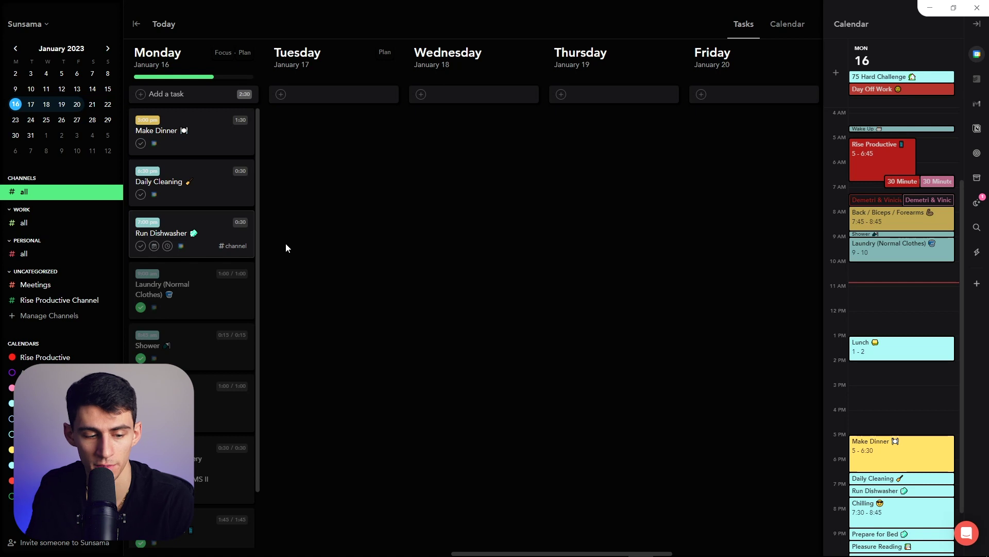
pyautogui.click(224, 52)
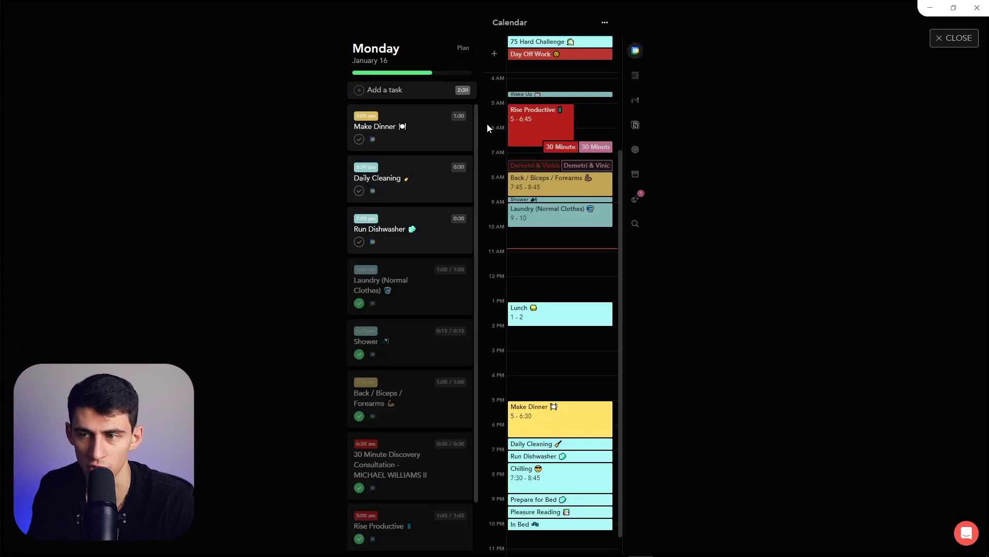
pyautogui.click(605, 24)
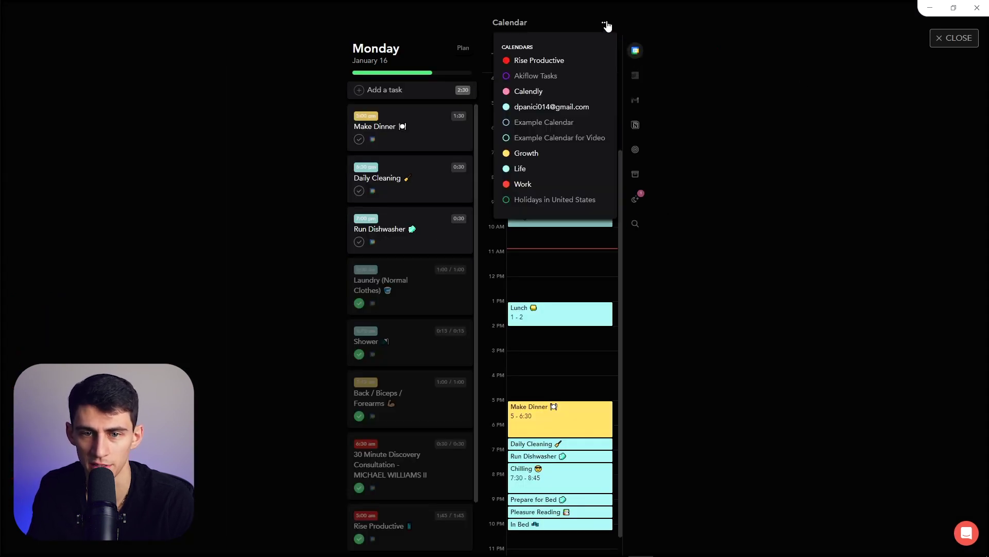
pyautogui.click(973, 40)
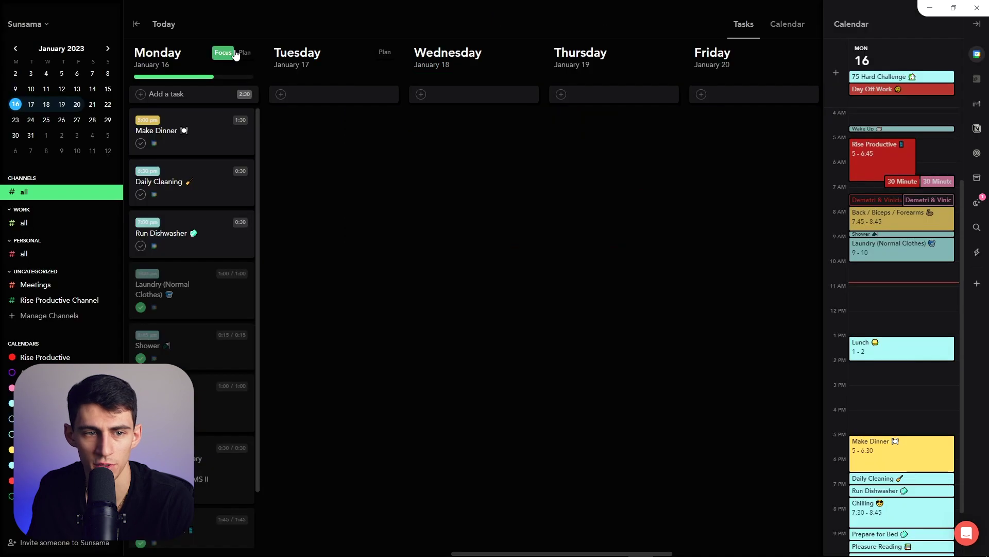